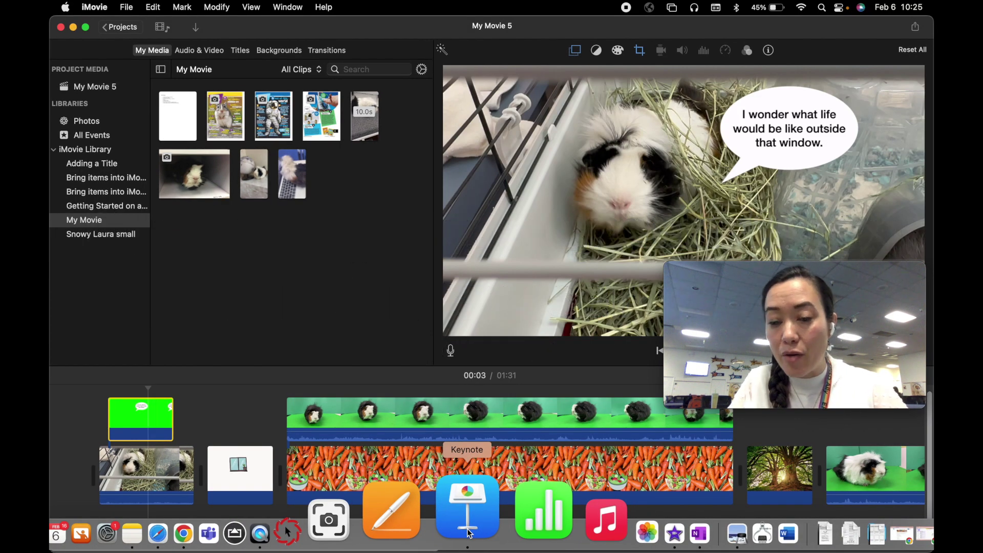
Bring the Keynote deck of green-screen slides in front of iMovie.
left_click(467, 532)
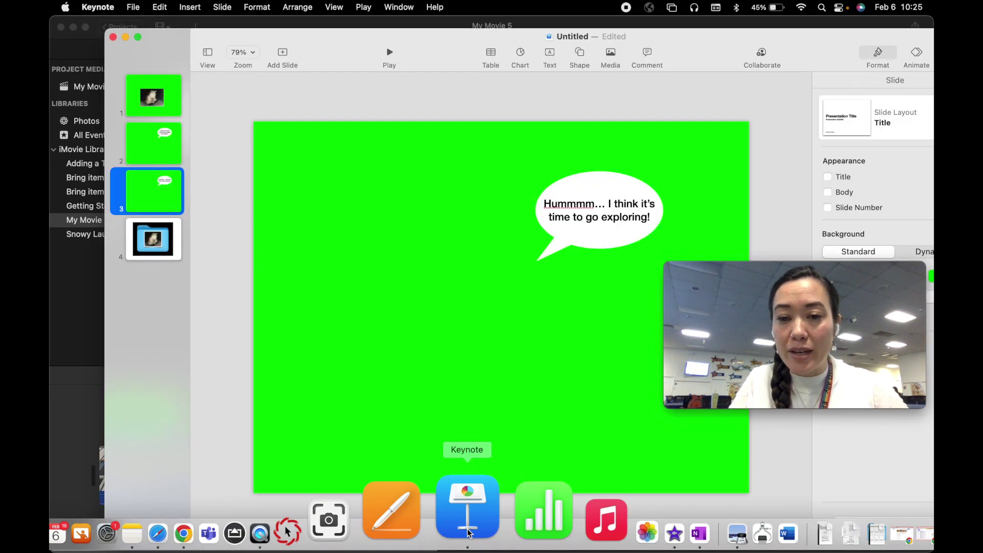
Close the old deck and start a Basic White presentation at Wide (16:9).
left_click(133, 7)
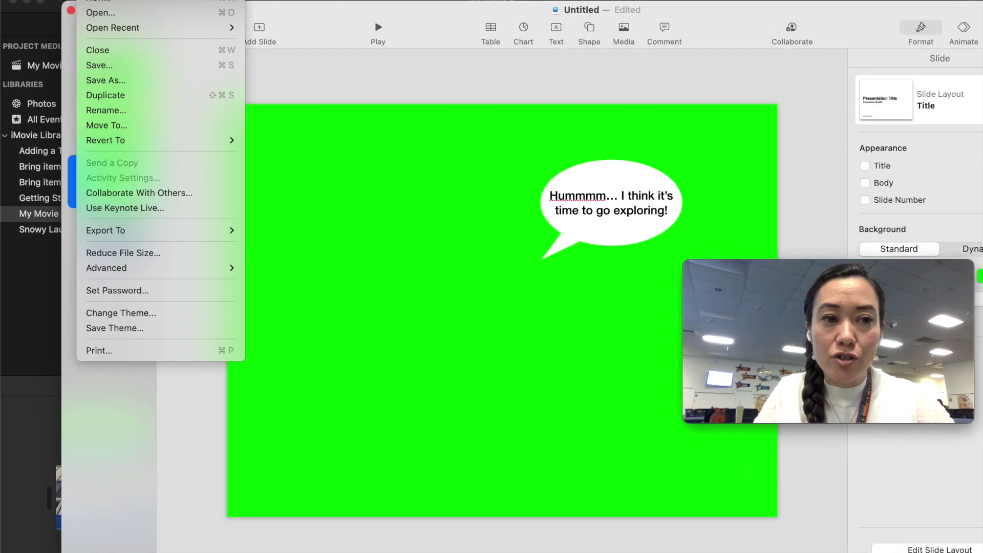
left_click(101, 2)
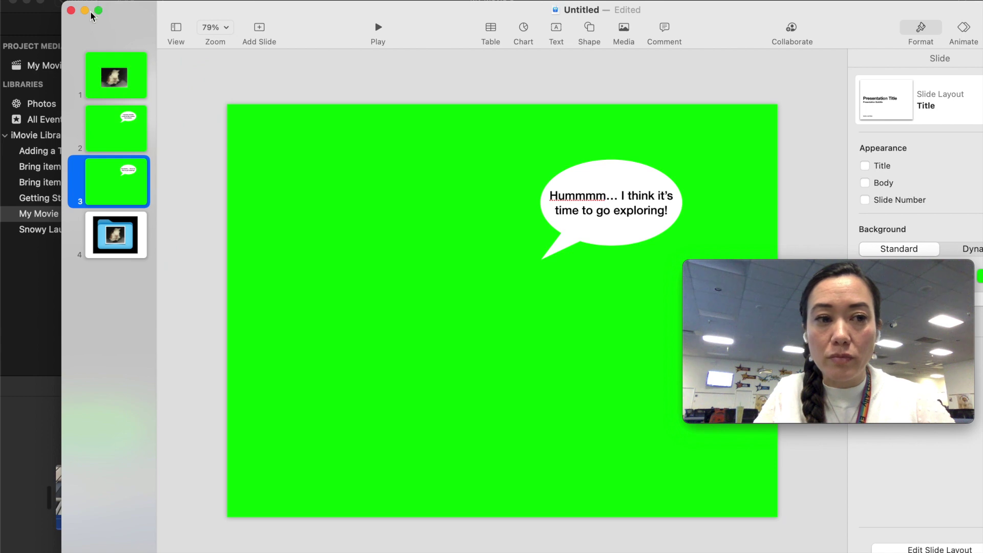
left_click(72, 10)
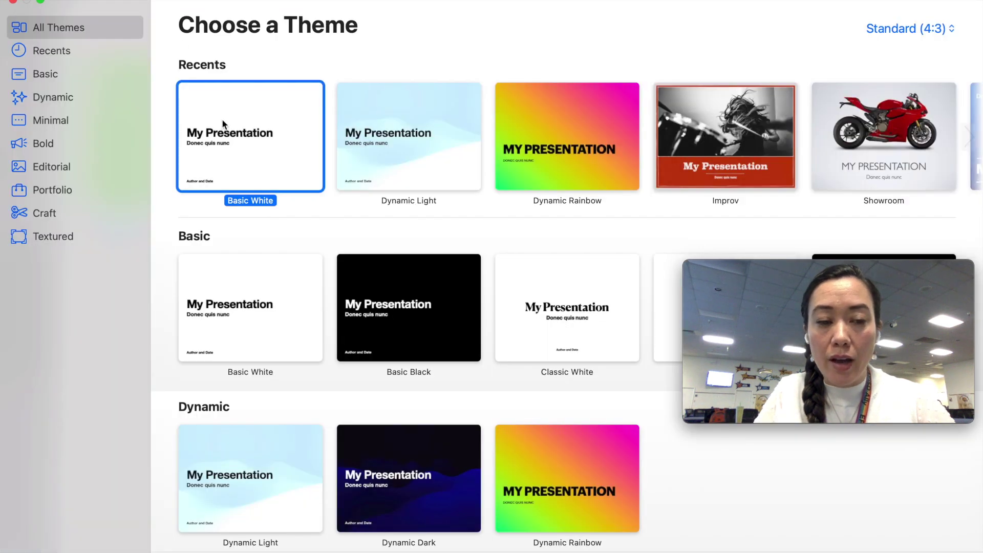
left_click(949, 29)
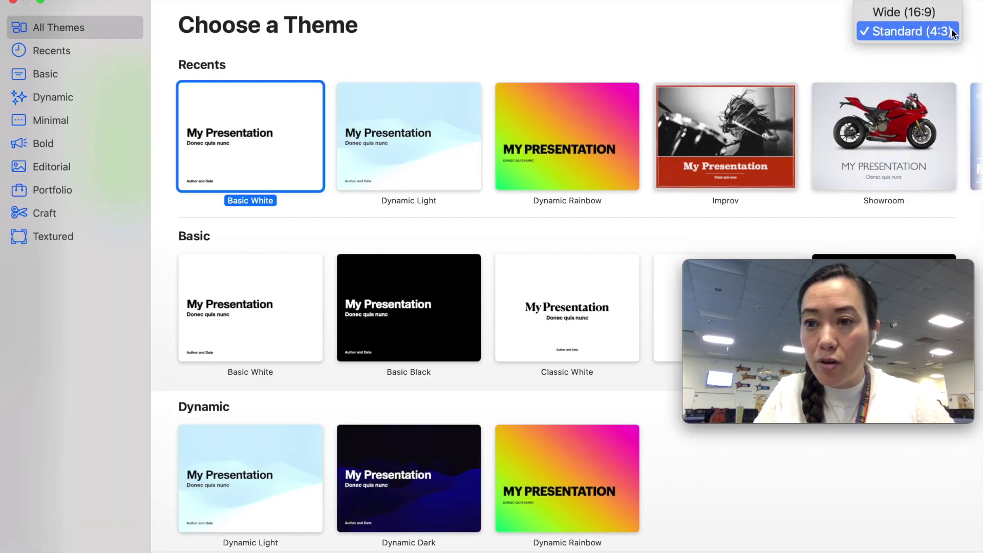
left_click(916, 14)
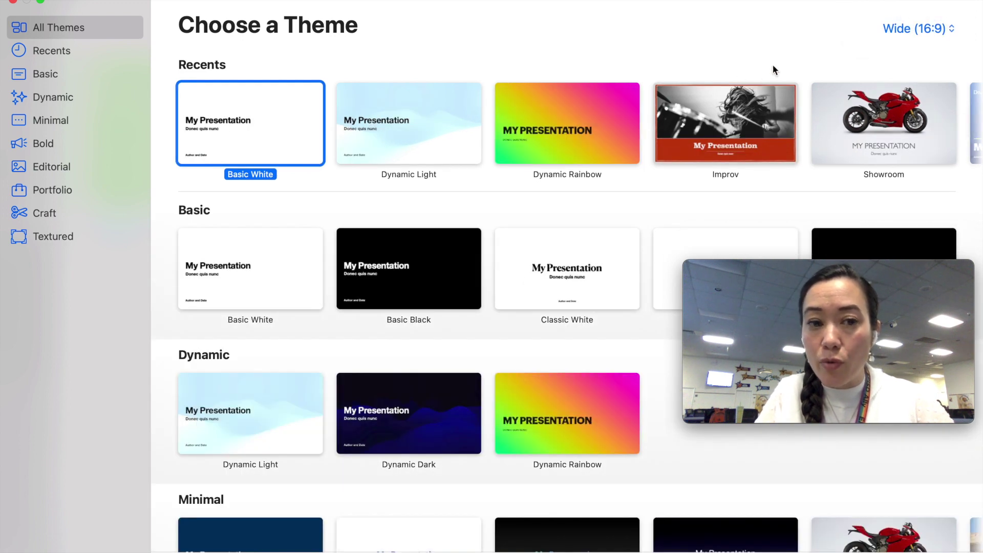
double_click(267, 124)
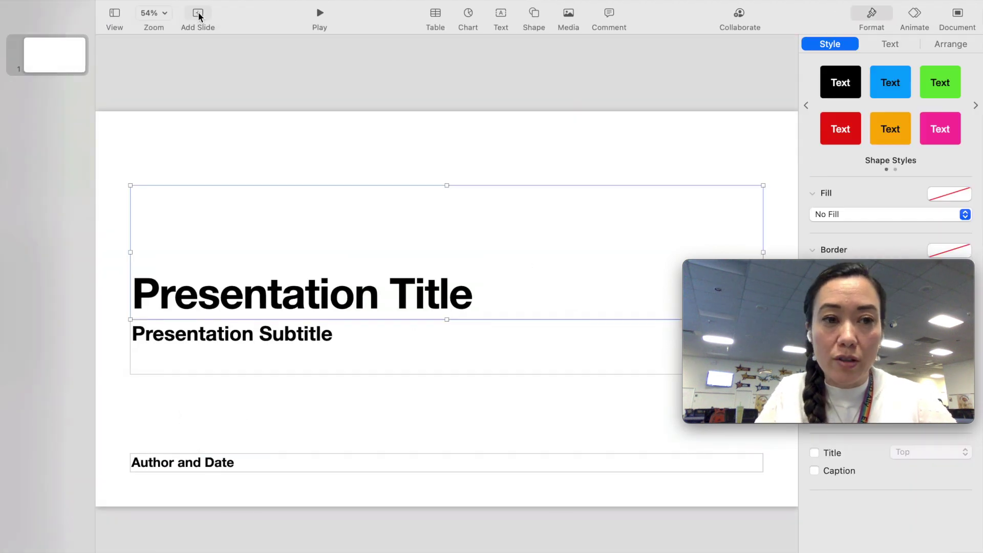
Add a Blank layout slide and delete the original title slide.
left_click(198, 14)
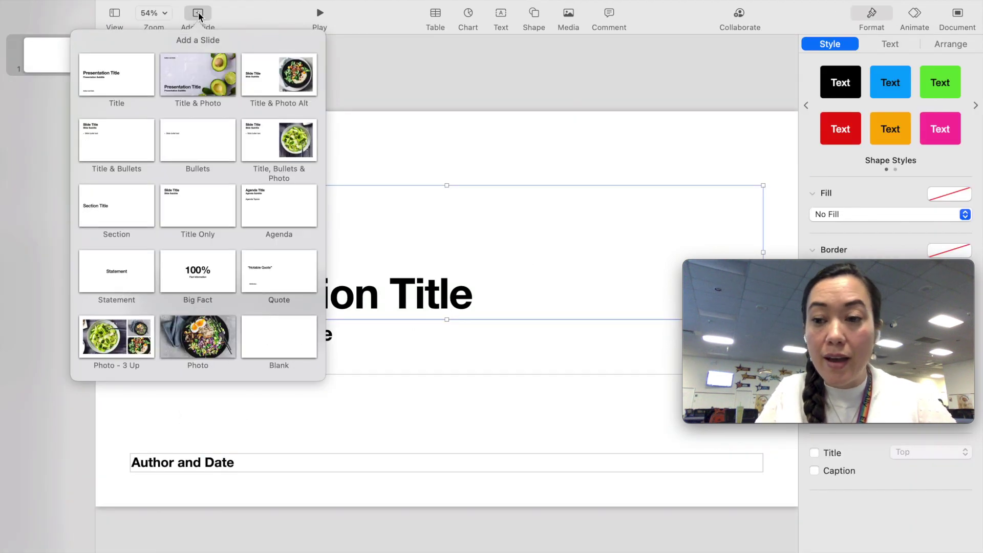
left_click(297, 345)
left_click(58, 49)
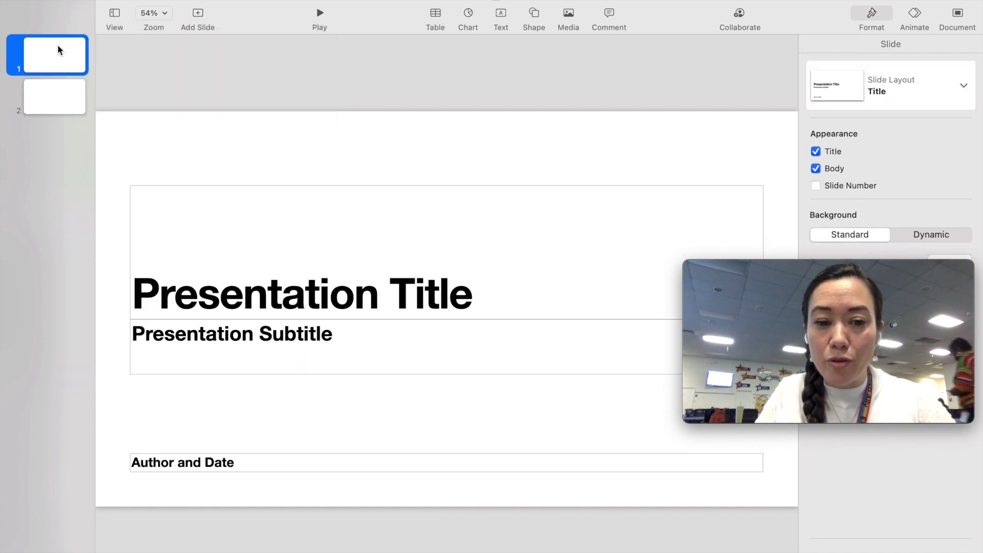
key("Delete")
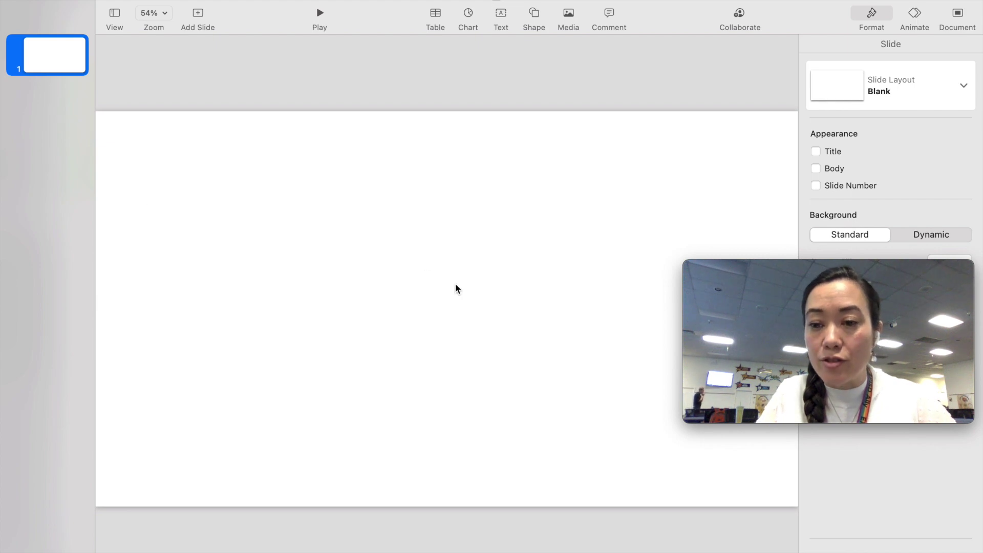
Fill the blank slide's background with the bright green pencil colour from the Colors panel.
mouse_move(766, 291)
left_click_drag(764, 276, 539, 69)
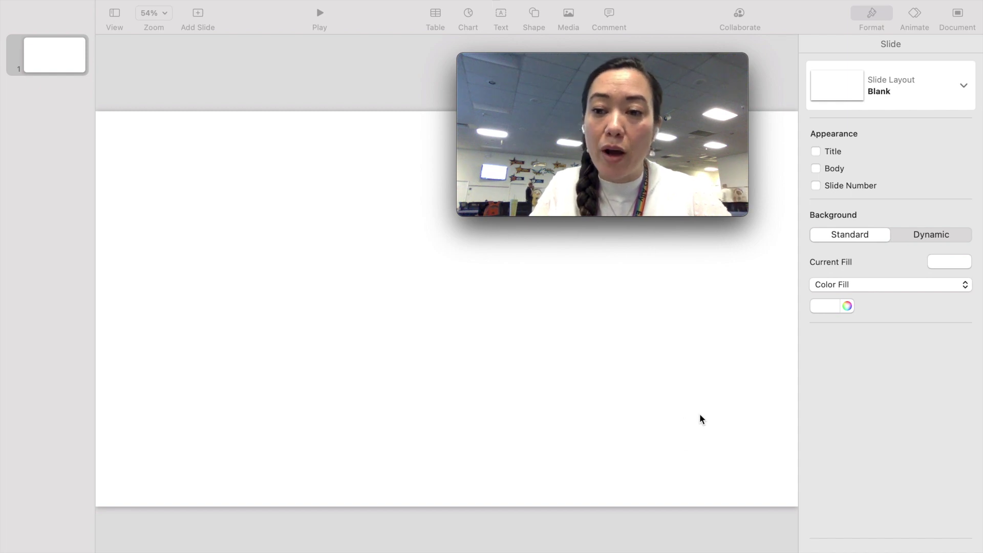
left_click(870, 12)
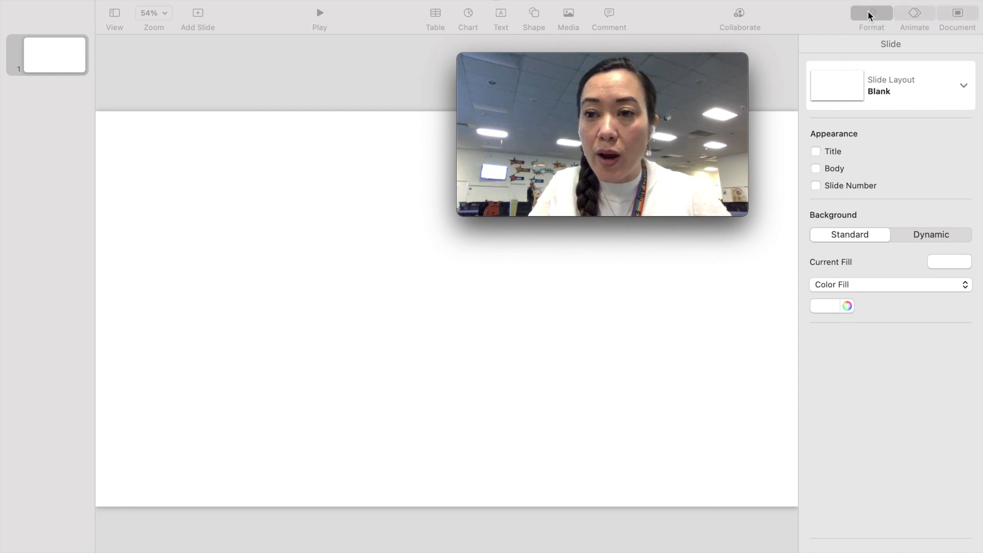
left_click(683, 366)
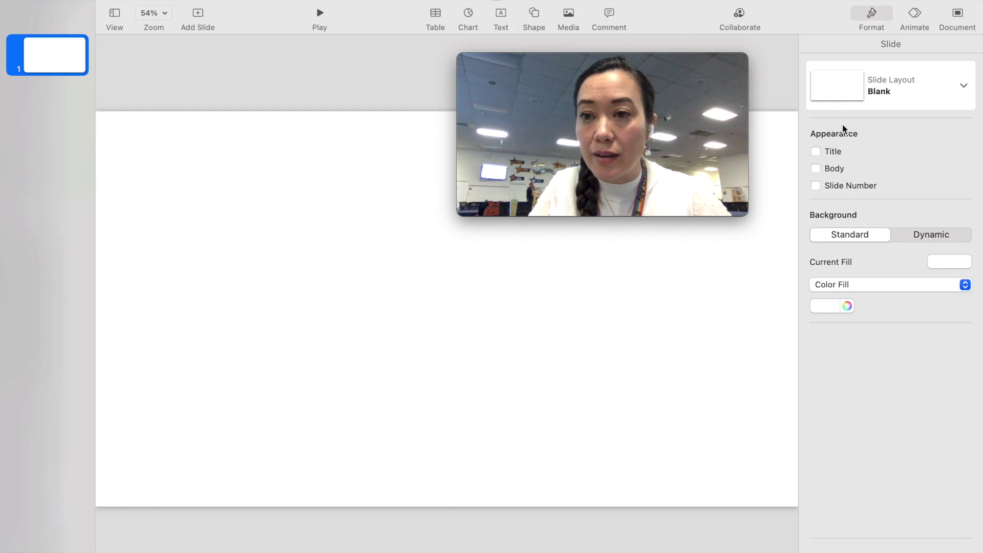
left_click(876, 10)
left_click(875, 11)
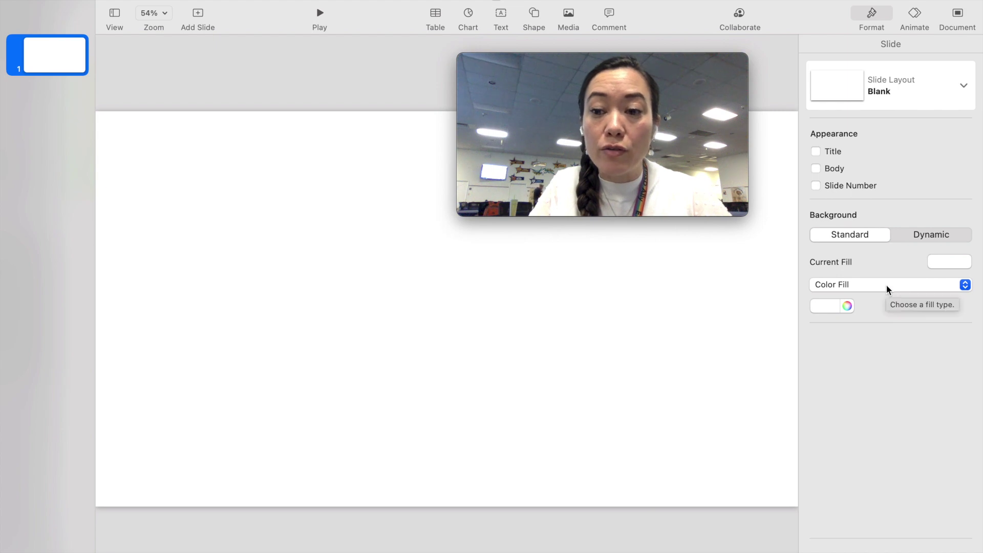
left_click(846, 306)
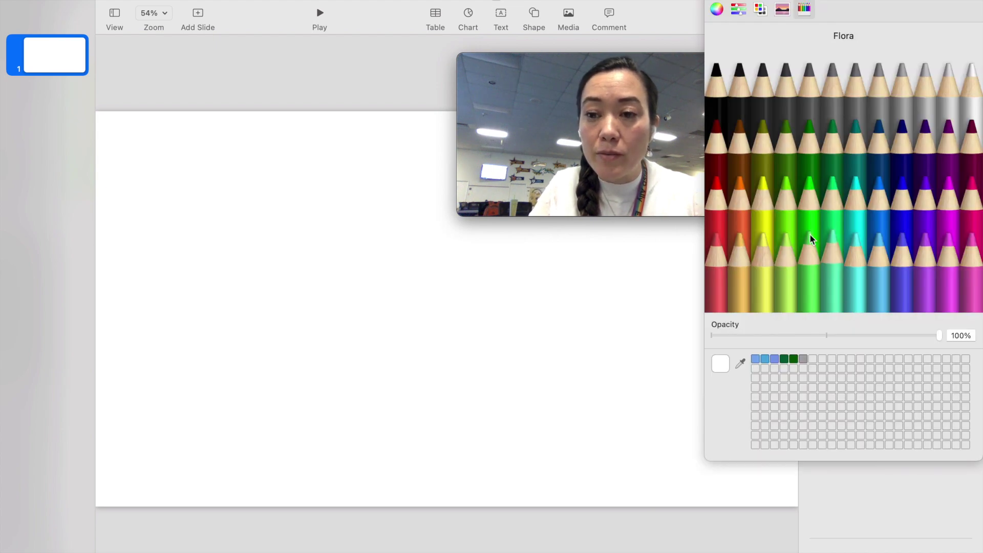
left_click(810, 199)
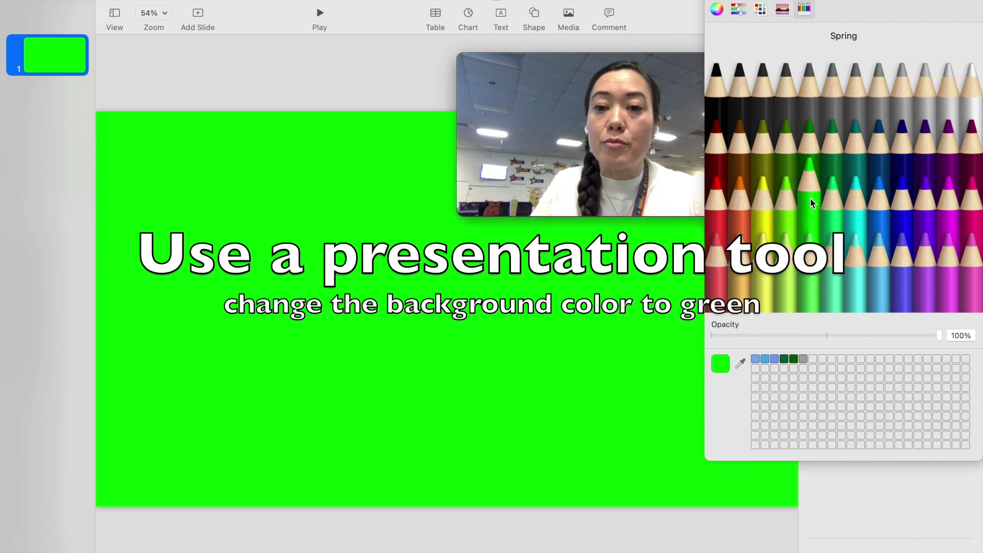
Place the IMG_1163.MOV video onto slide 2, keeping it despite the playback warning.
left_click(726, 1)
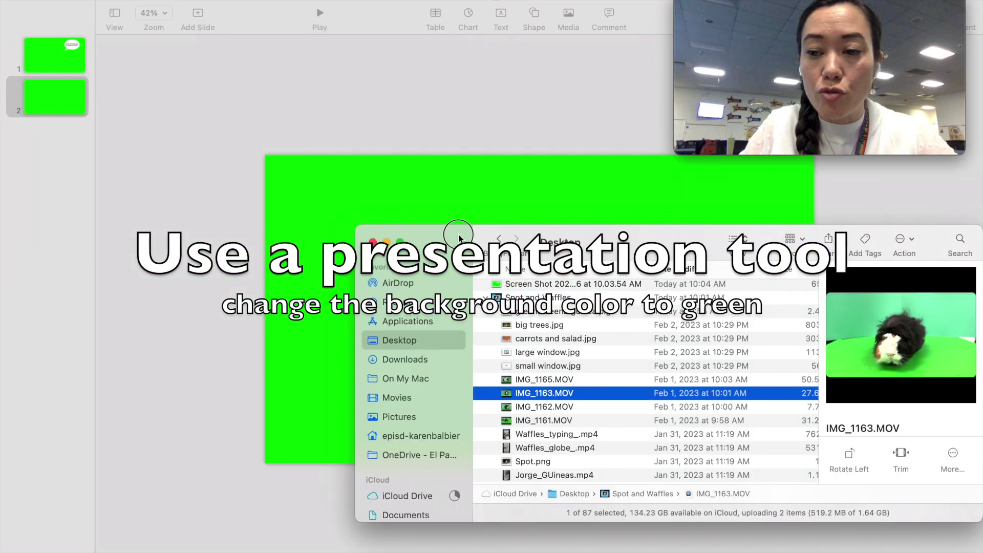
left_click_drag(458, 236, 599, 220)
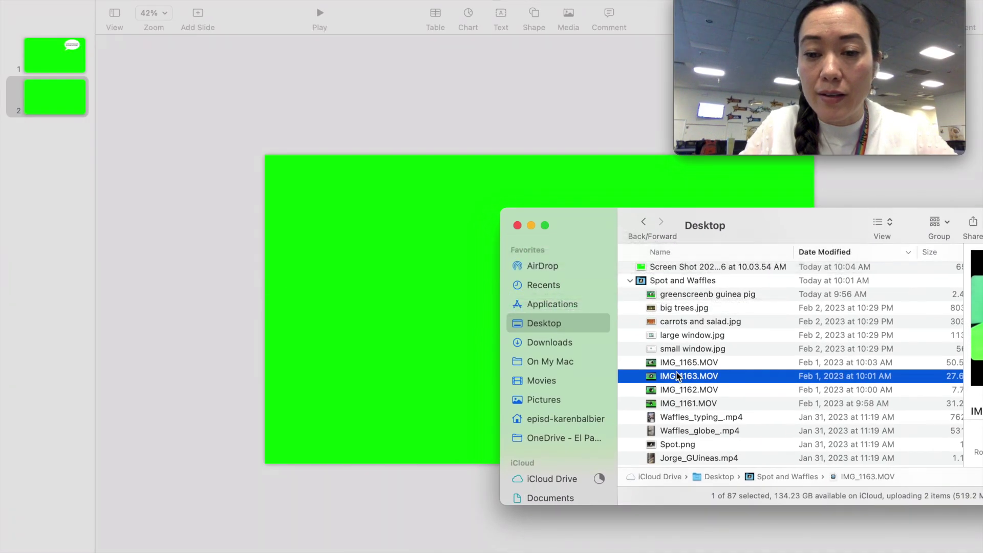
left_click_drag(481, 310, 416, 306)
left_click(416, 305)
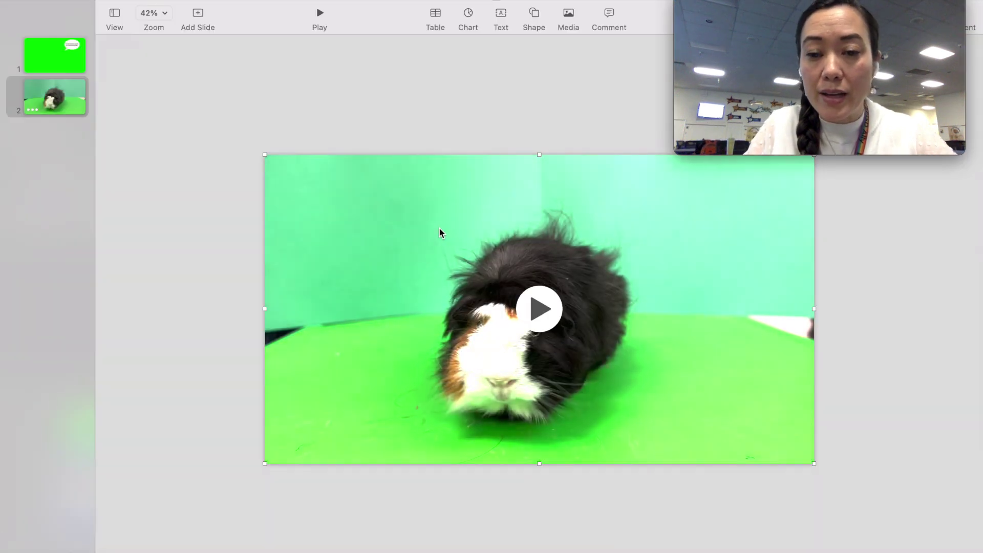
Shrink the guinea pig movie and position it in the lower centre of the slide.
left_click_drag(265, 155, 476, 273)
left_click_drag(601, 309, 495, 311)
left_click_drag(370, 279, 421, 303)
left_click_drag(478, 345, 437, 335)
left_click(428, 265)
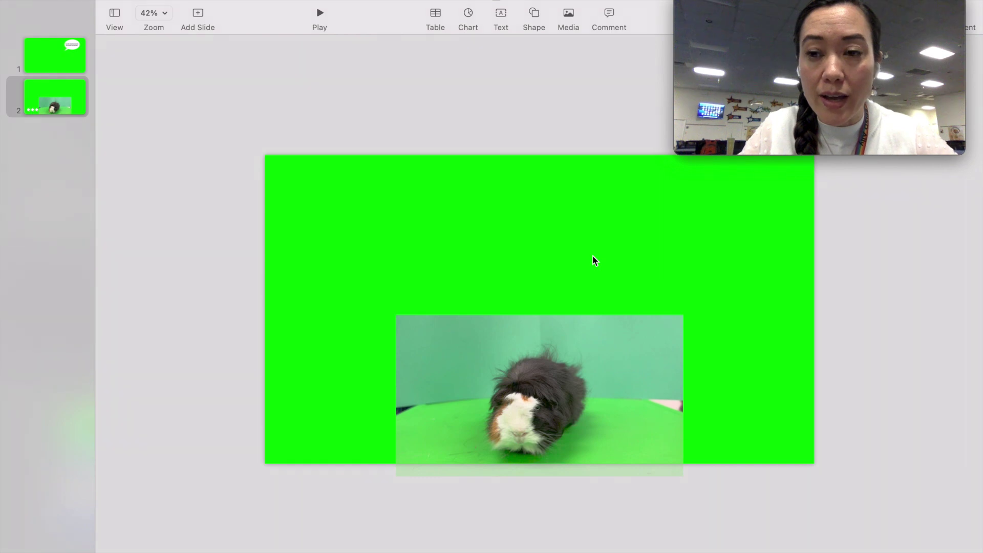
left_click(635, 366)
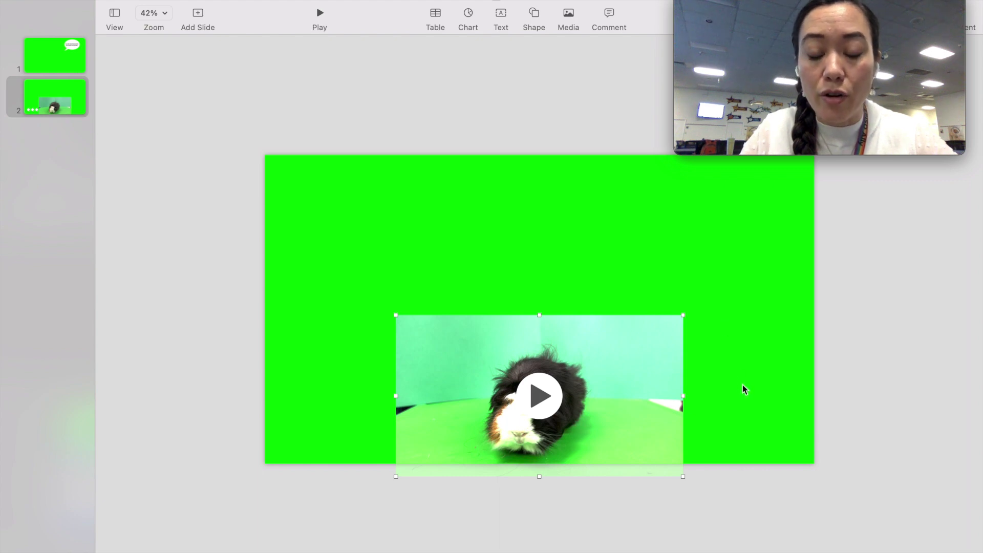
left_click(533, 13)
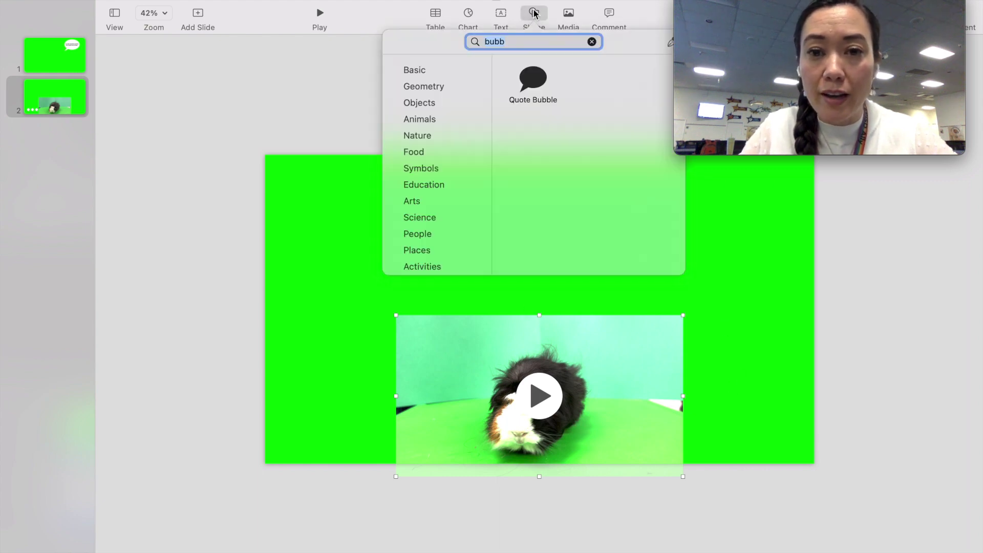
Insert a basic square and stretch it into a tall rectangle left of the movie.
left_click(419, 69)
left_click(531, 124)
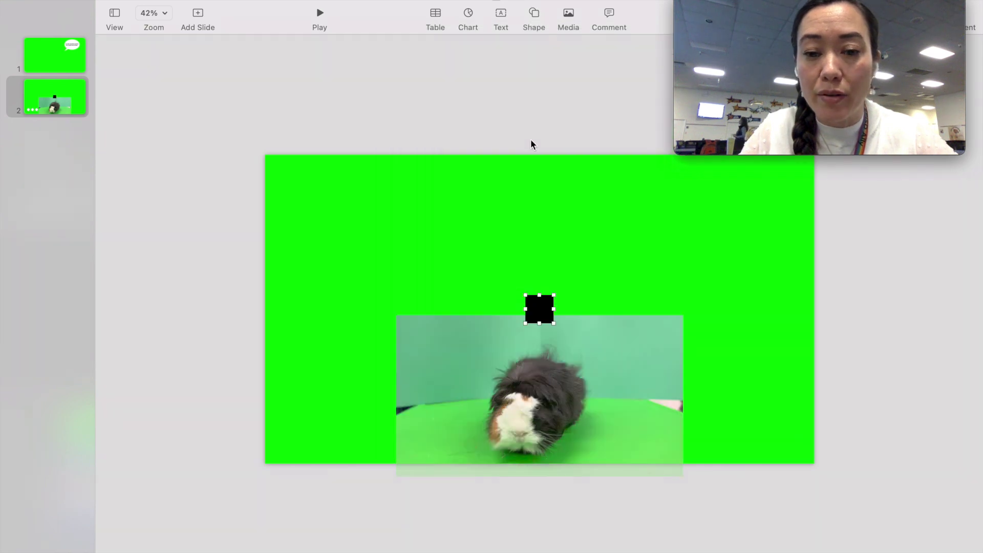
left_click_drag(540, 320, 448, 476)
mouse_move(884, 28)
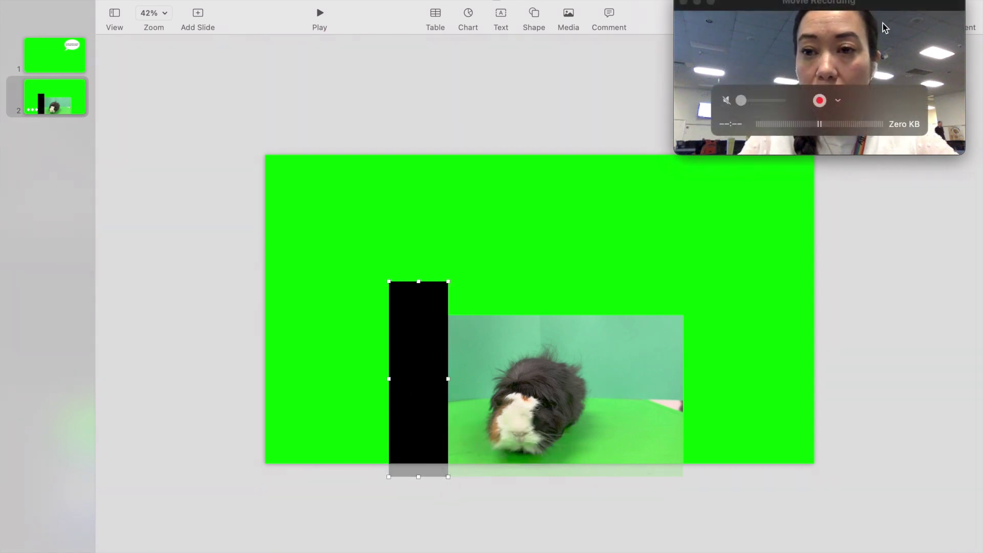
left_click_drag(888, 7, 426, 7)
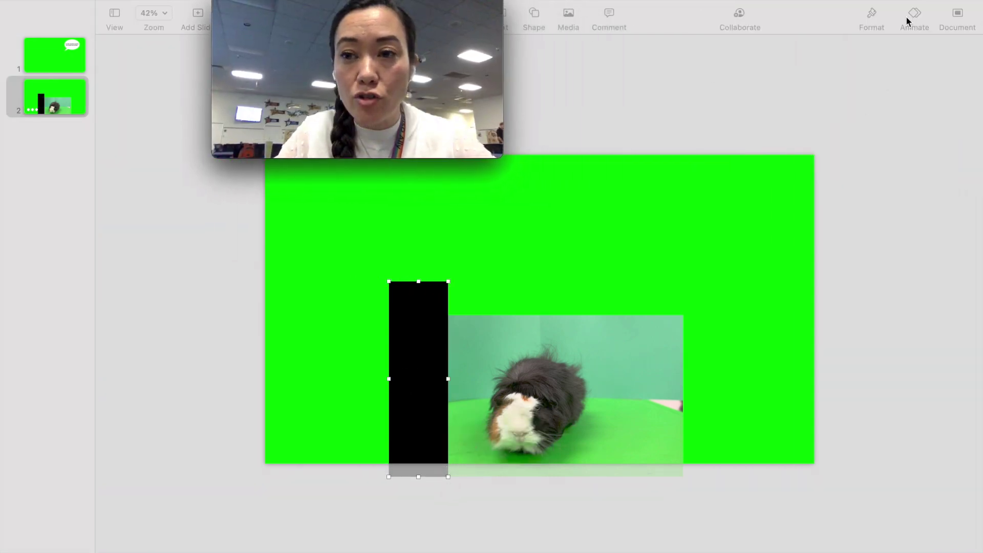
Fill the rectangle with the same bright green pencil colour as the background.
left_click(878, 18)
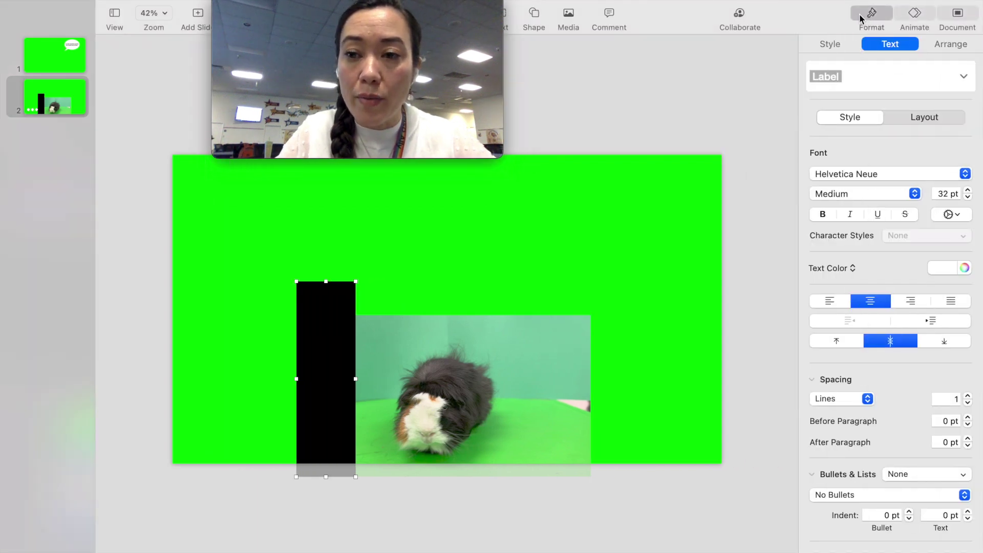
left_click(830, 44)
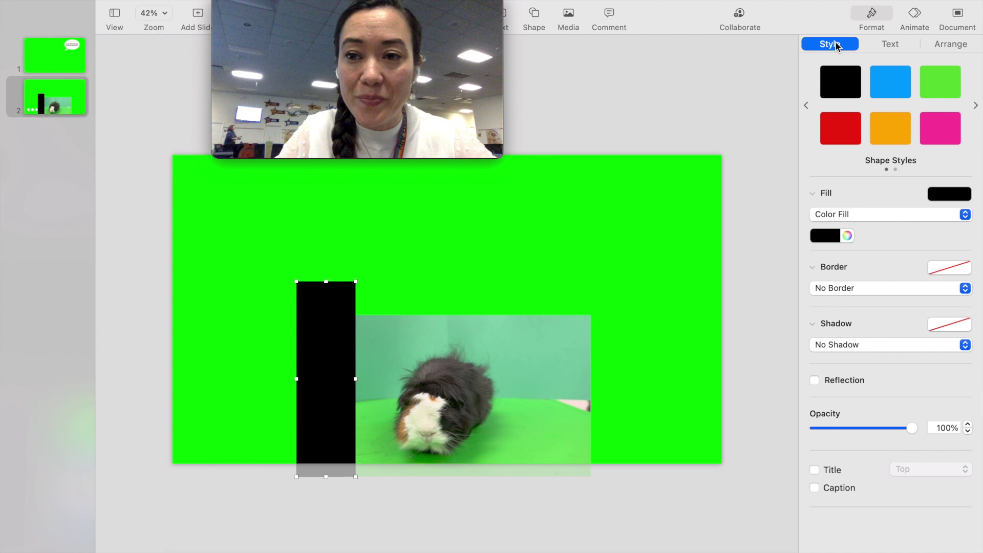
left_click(944, 87)
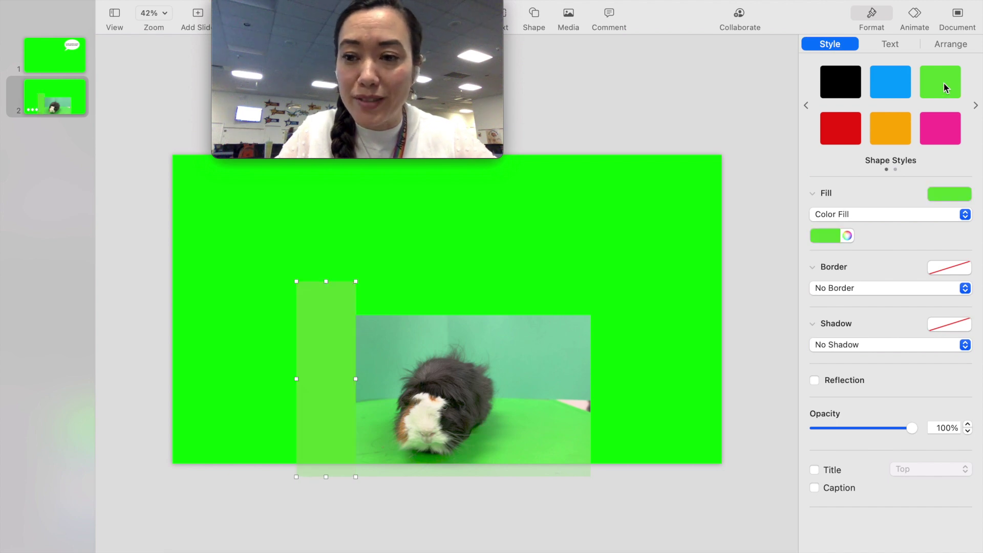
left_click(848, 235)
left_click(813, 216)
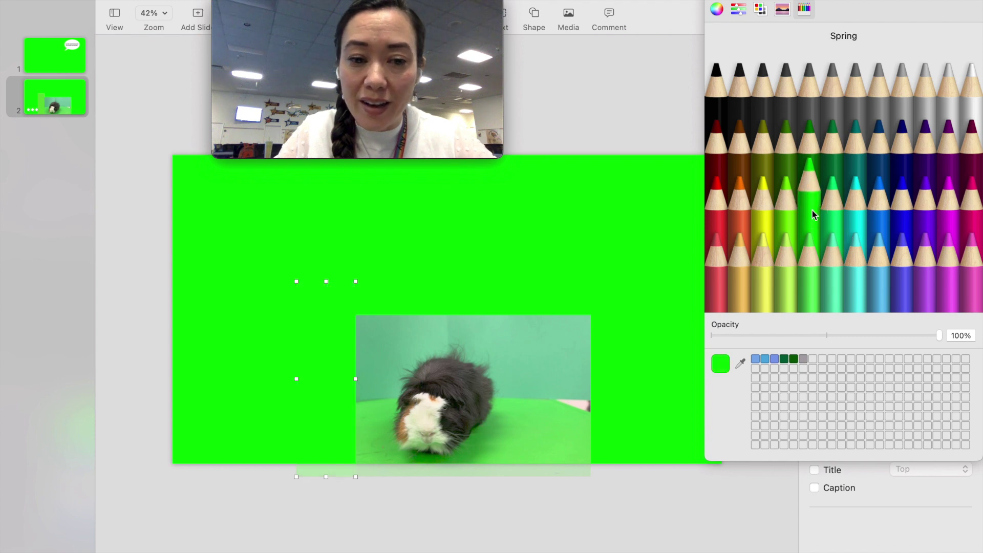
left_click(492, 281)
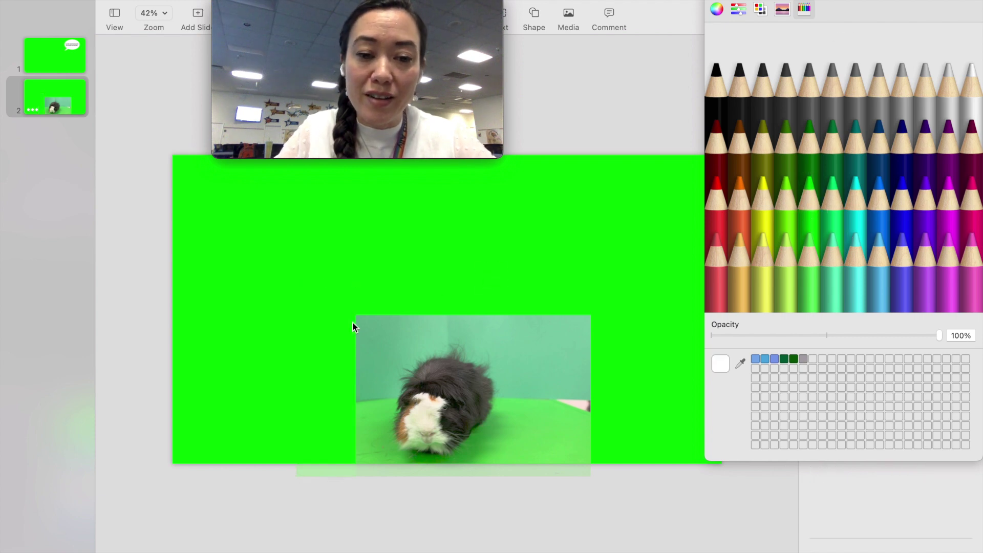
left_click(710, 2)
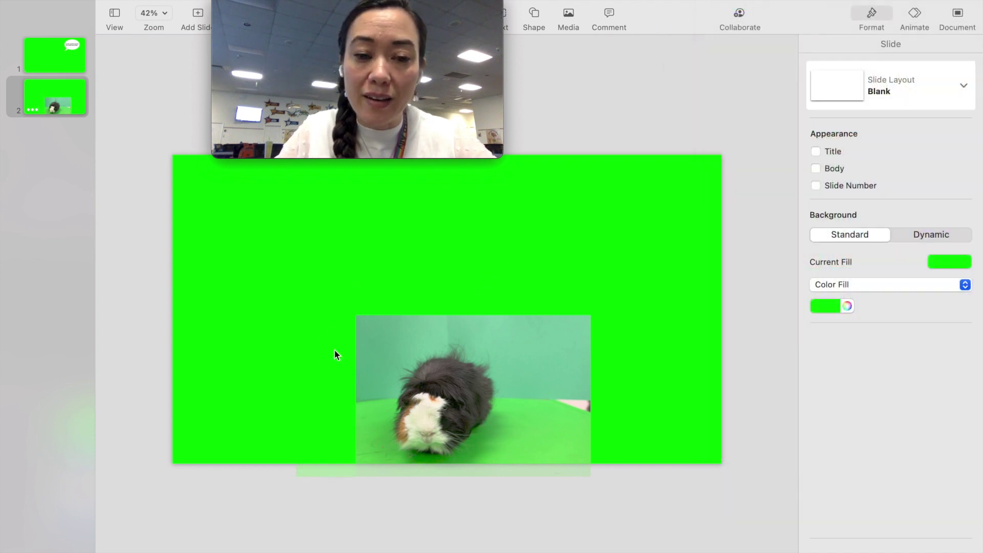
Slide the green rectangle over the video's right edge to narrow its visible frame.
mouse_move(335, 354)
left_mouse_down()
mouse_move(263, 344)
mouse_move(261, 410)
mouse_move(228, 373)
mouse_move(347, 358)
mouse_move(338, 351)
left_mouse_up()
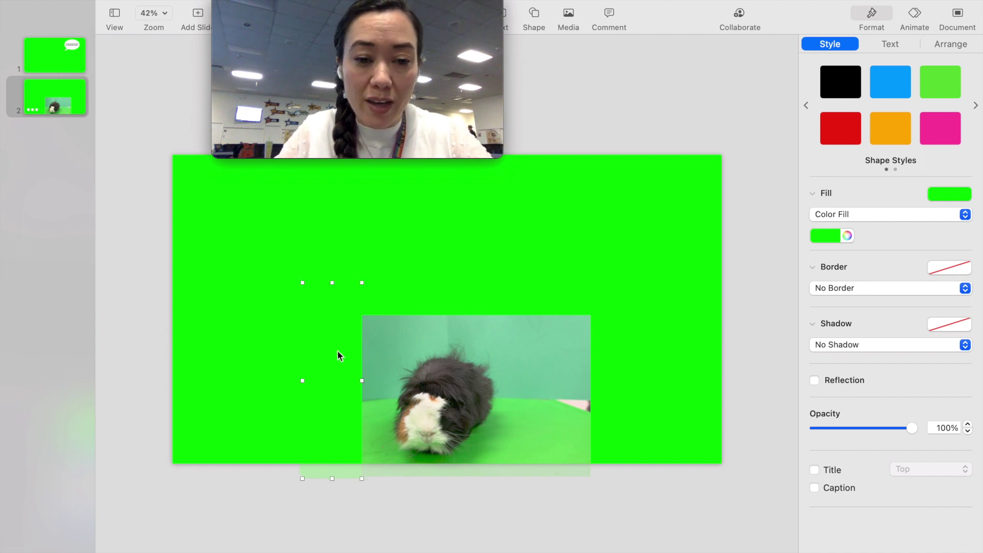
left_click_drag(337, 352, 566, 368)
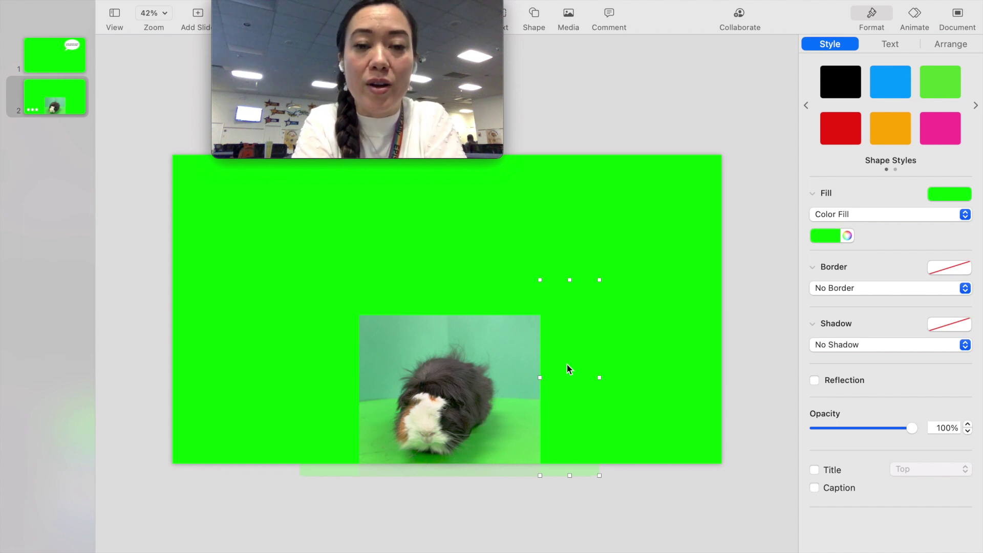
left_click(621, 231)
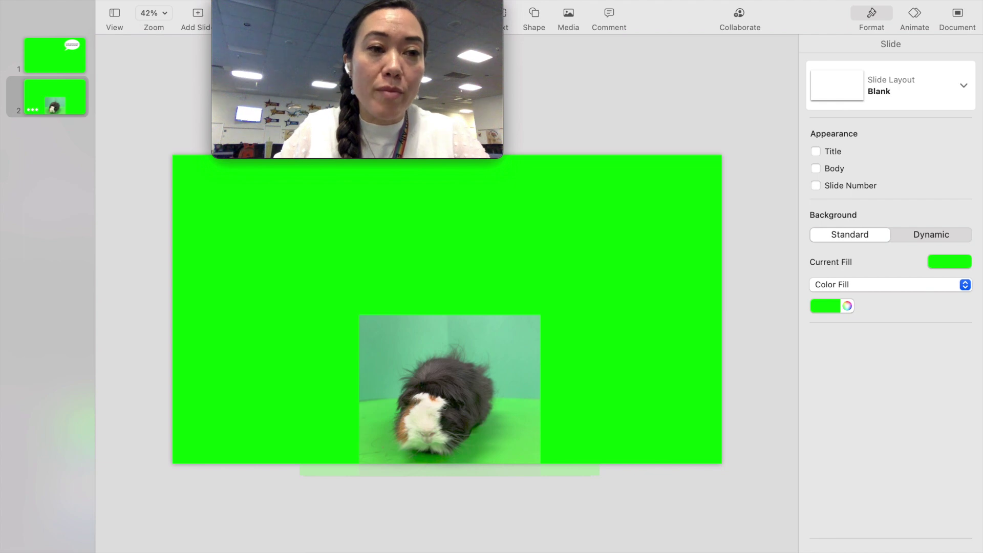
left_click(89, 1)
Export the presentation as a movie limited to slide 2, at 720p resolution.
mouse_move(110, 228)
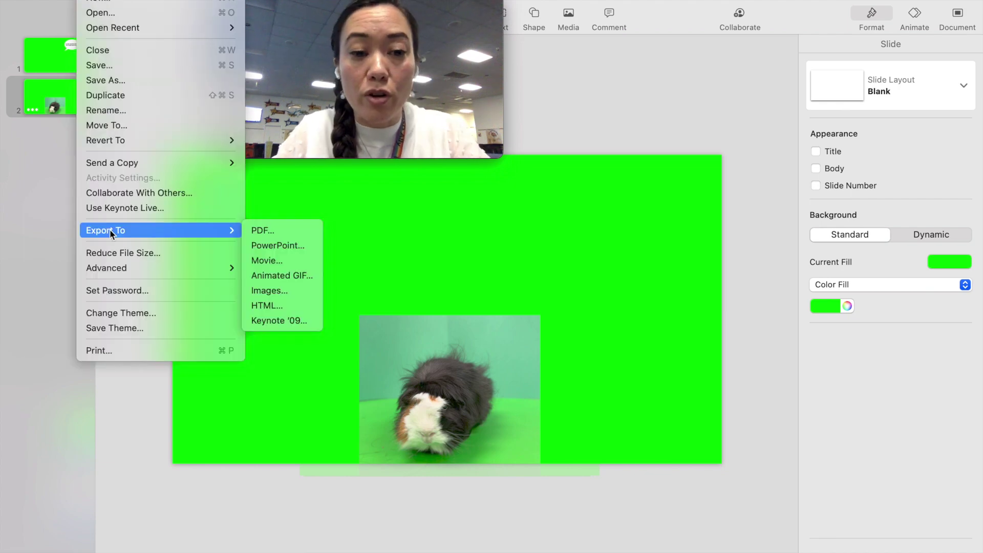
left_click(265, 261)
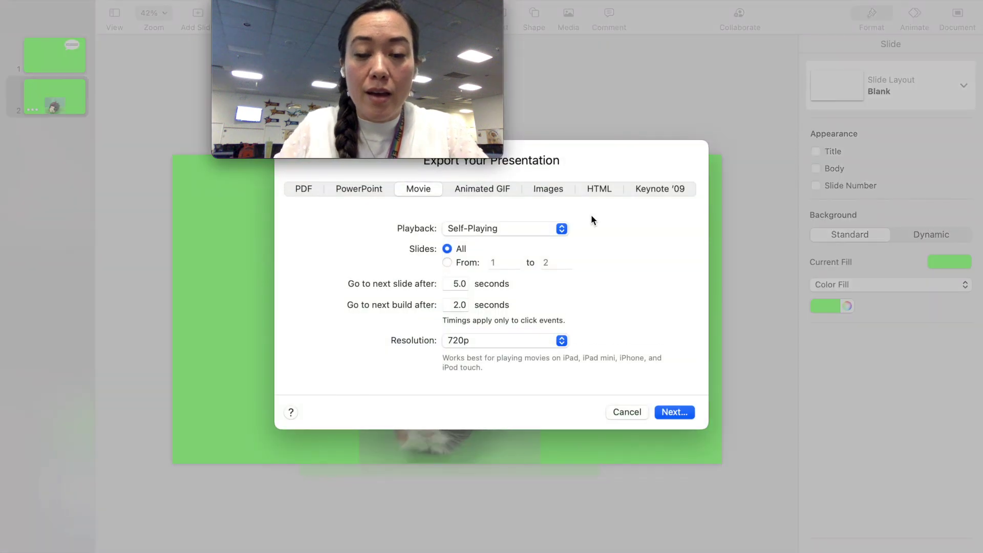
left_click(448, 262)
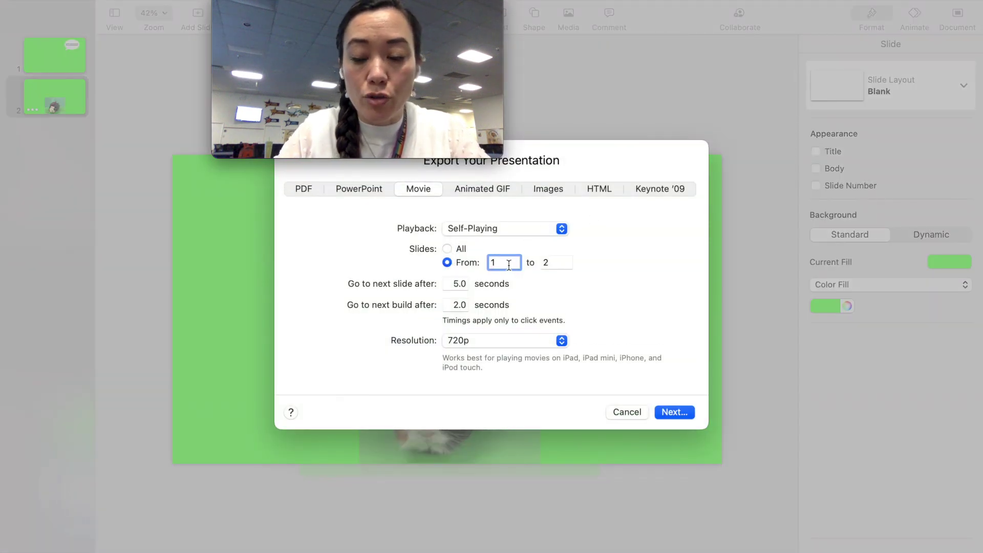
key("BackSpace")
type("2")
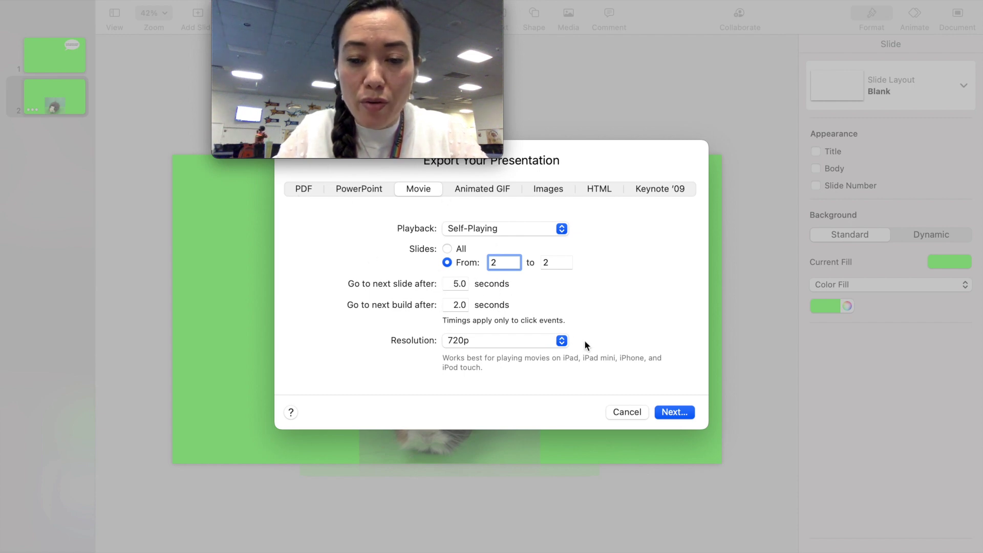
left_click(561, 342)
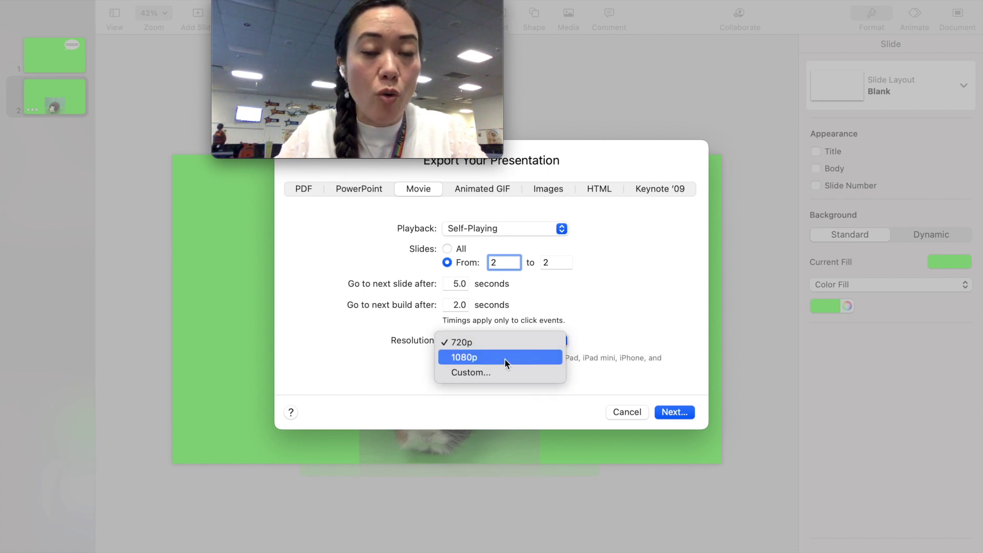
left_click(659, 338)
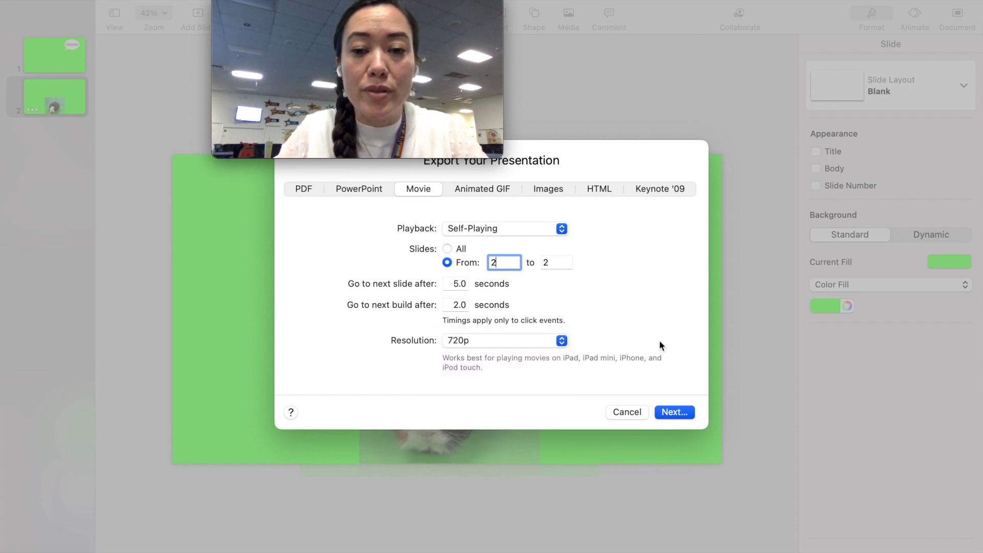
Save the movie as 'small guinea pig' in iCloud Drive and return to iMovie.
left_click(674, 411)
type("sm")
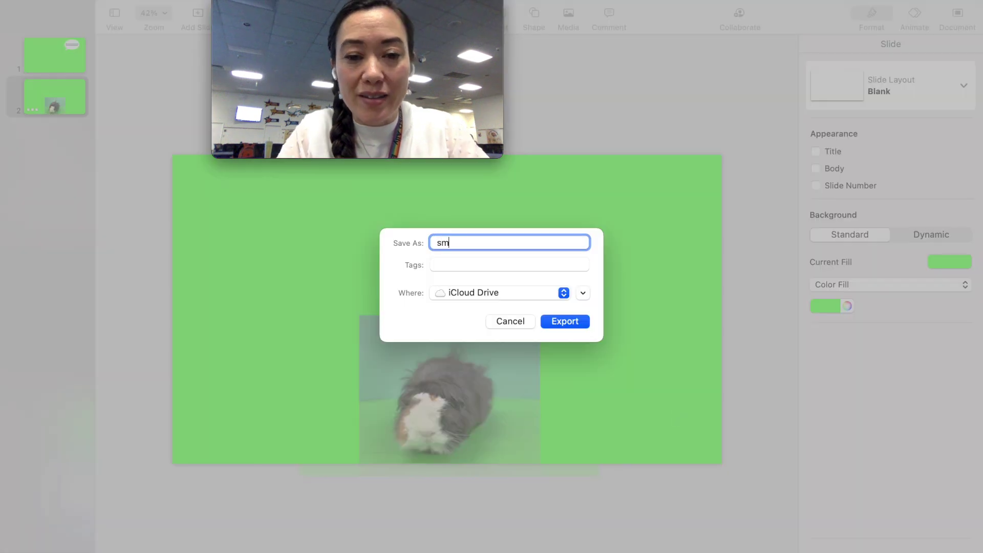
type("all guinea pig")
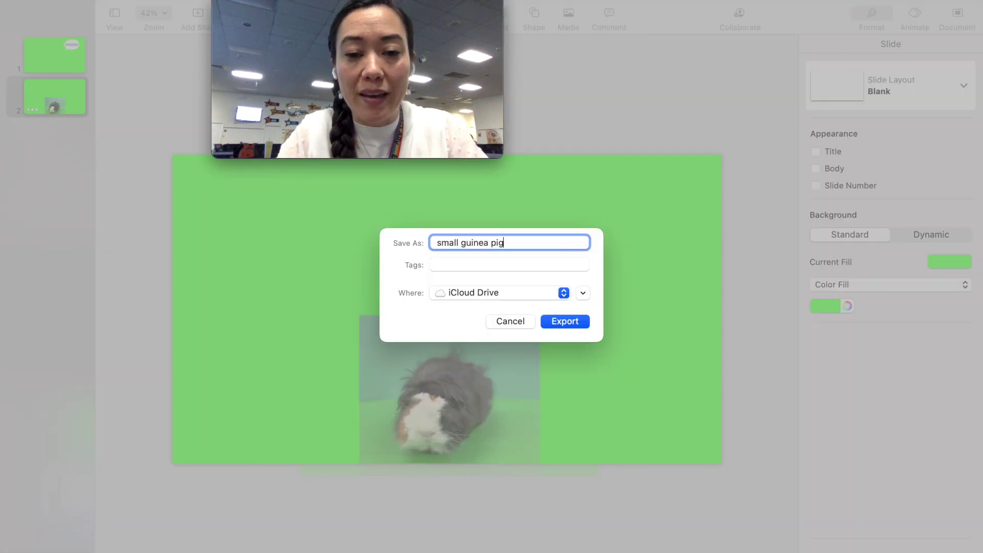
left_click(572, 324)
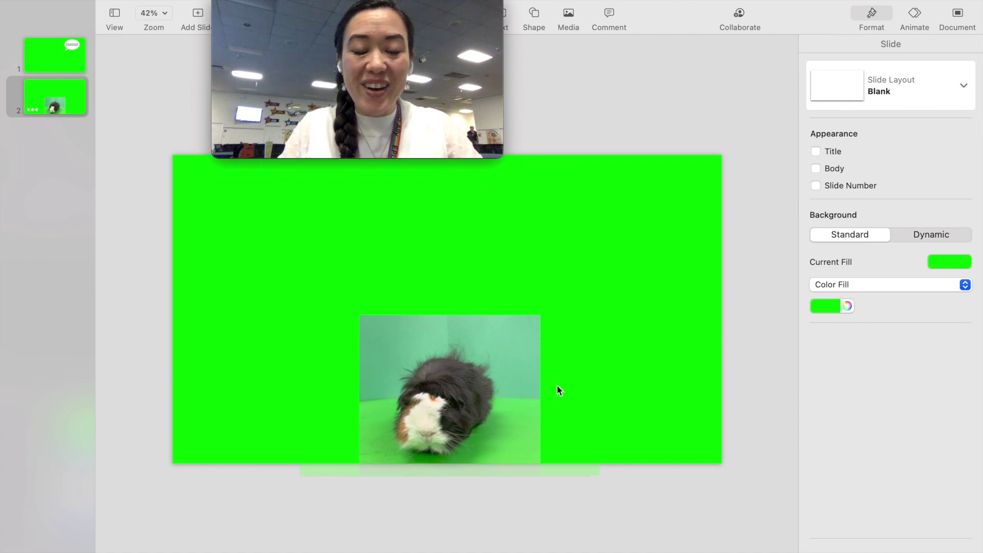
key("ctrl+Up")
left_click(676, 184)
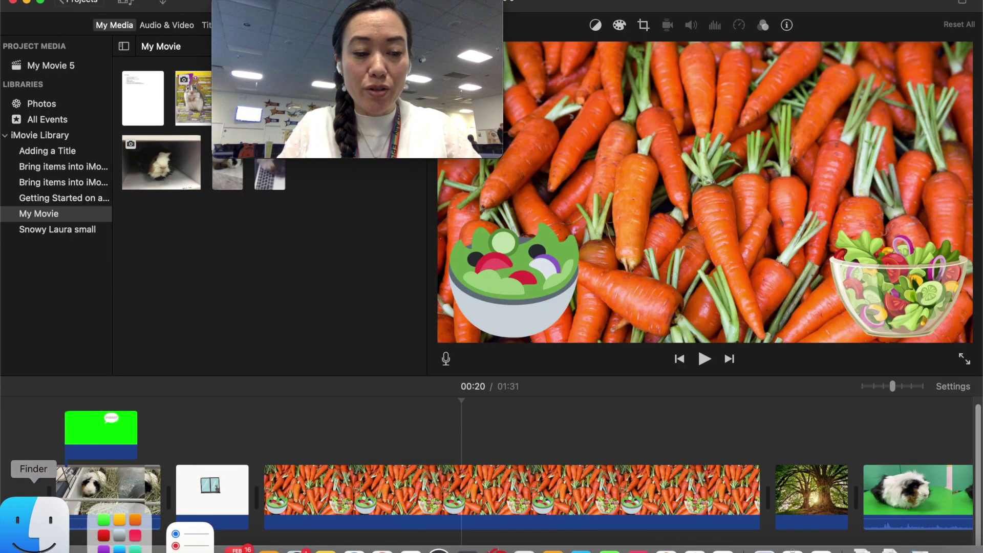
Drag the 'small guinea pig' file from Finder into the timeline above the carrots clip.
left_click(33, 522)
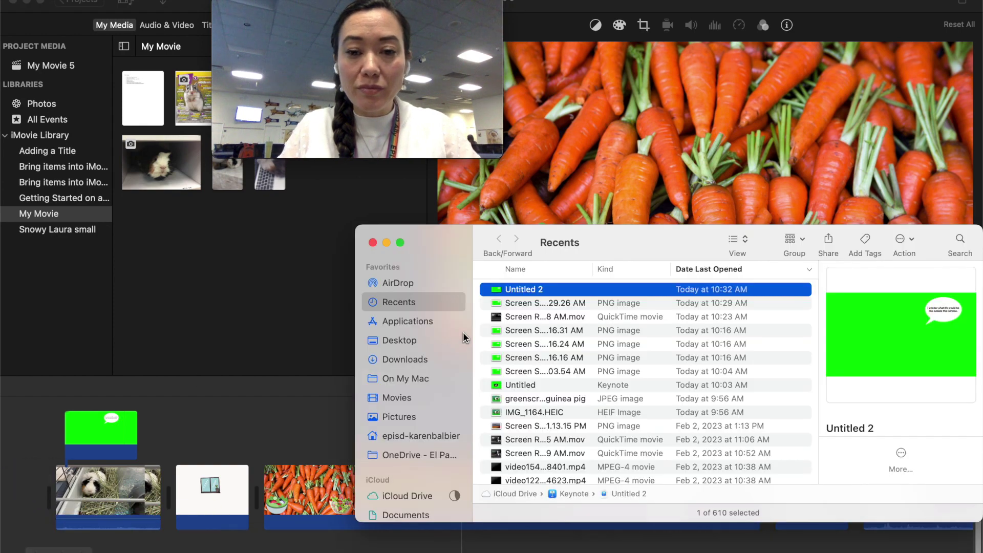
left_click(409, 341)
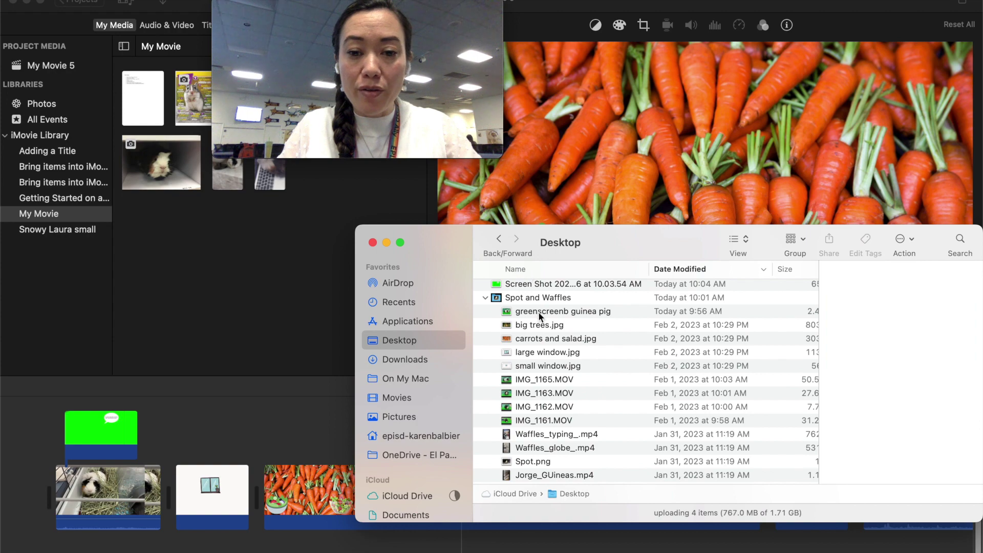
scroll(539, 316, "up", 5)
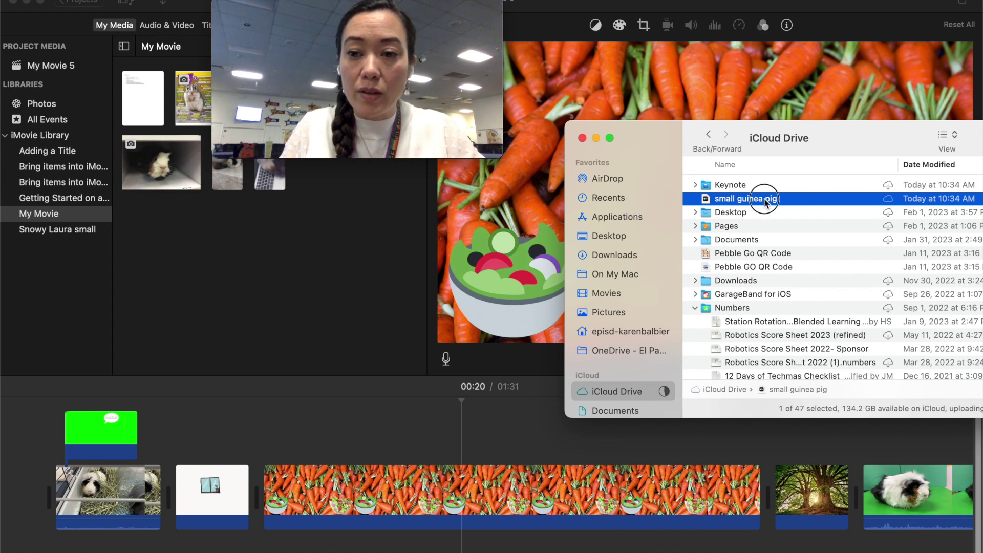
left_click(804, 217)
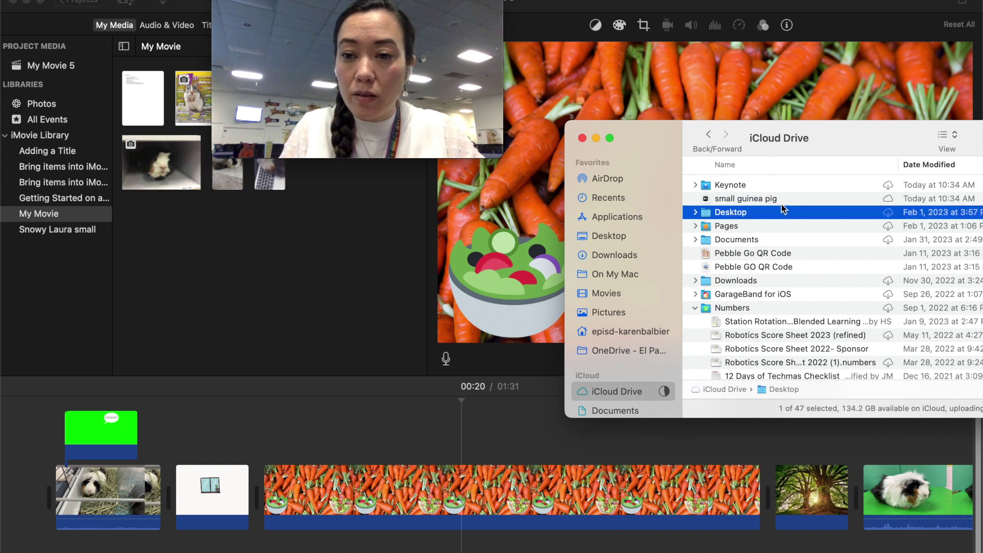
left_click(763, 200)
left_click_drag(762, 200, 265, 429)
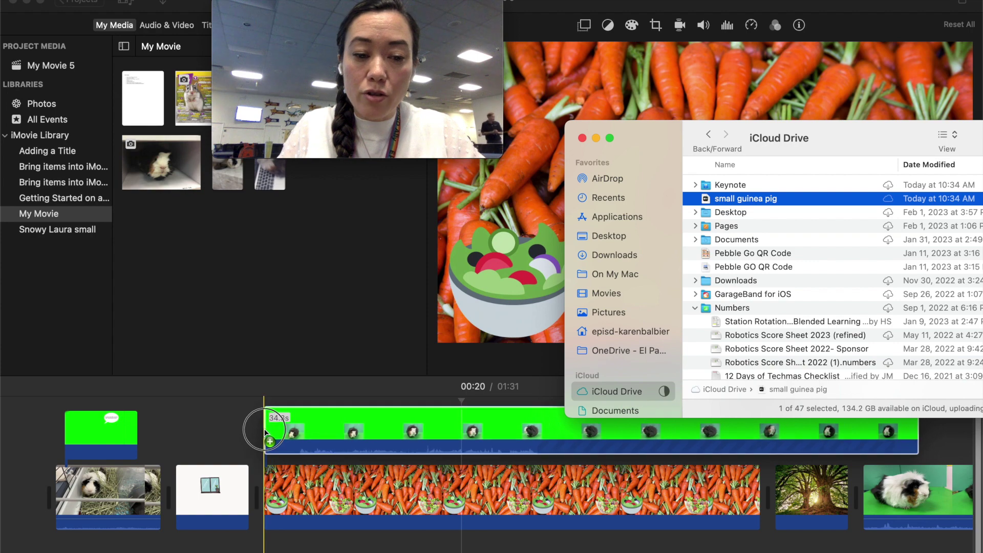
left_click(582, 138)
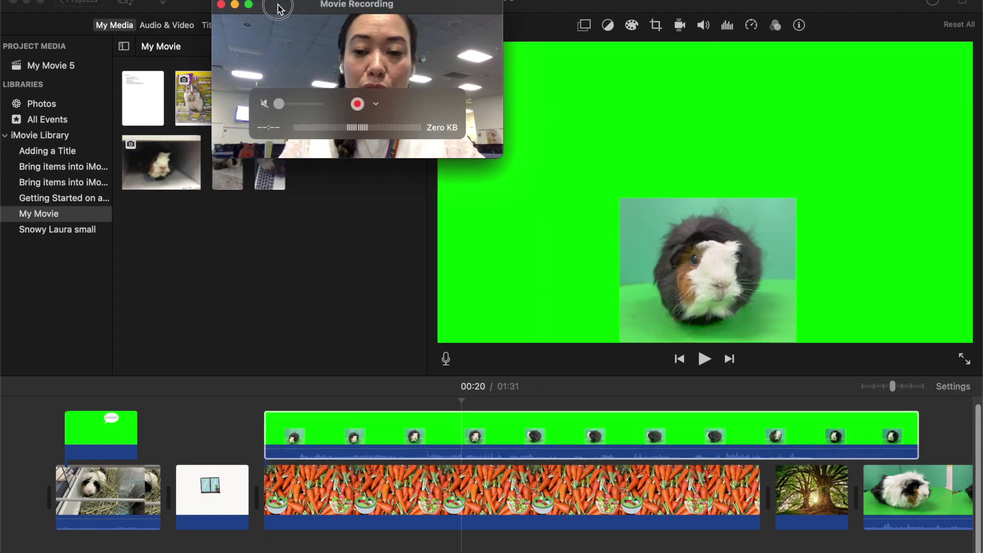
left_click_drag(295, 10, 668, 49)
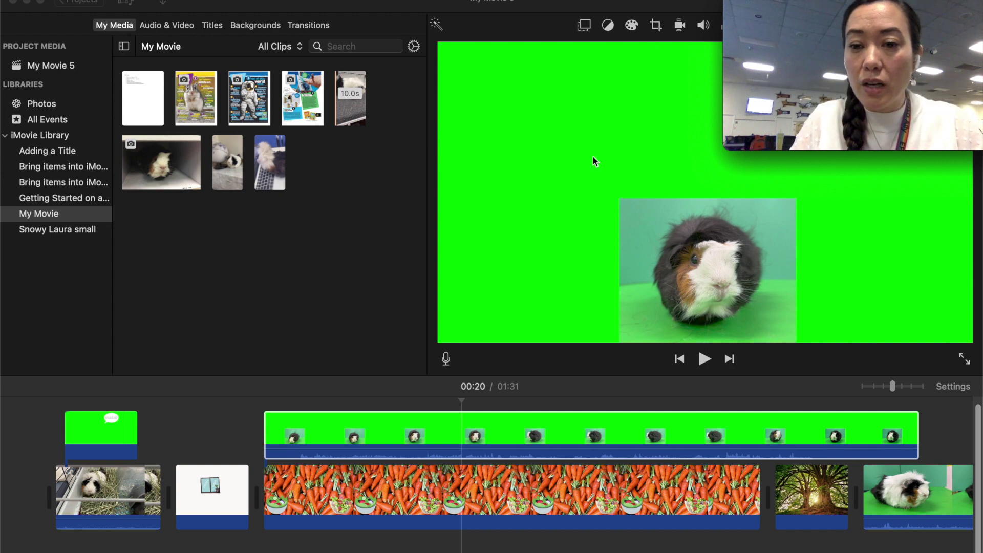
Set the guinea pig overlay's style to Green/Blue Screen so the carrots show through.
left_click(274, 390)
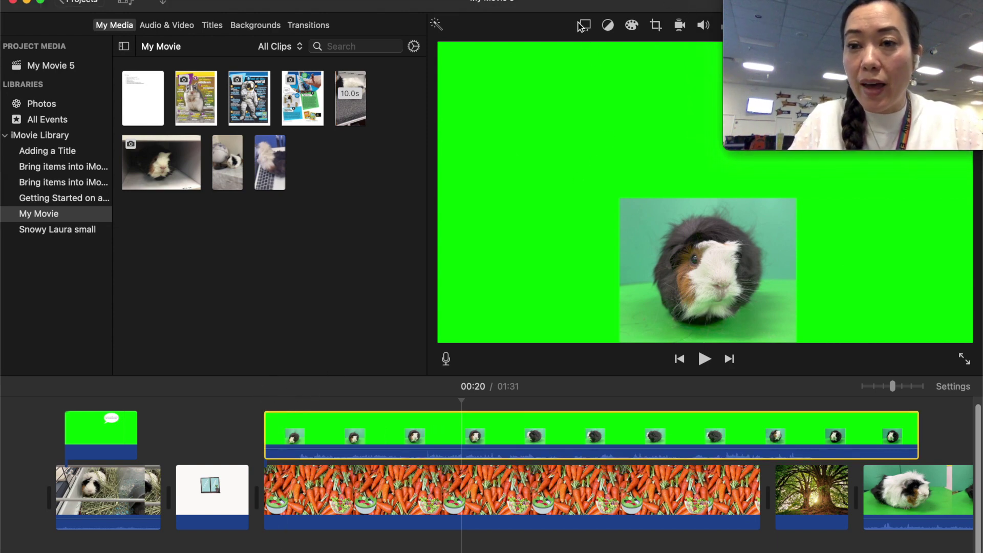
left_click(584, 25)
left_click(484, 50)
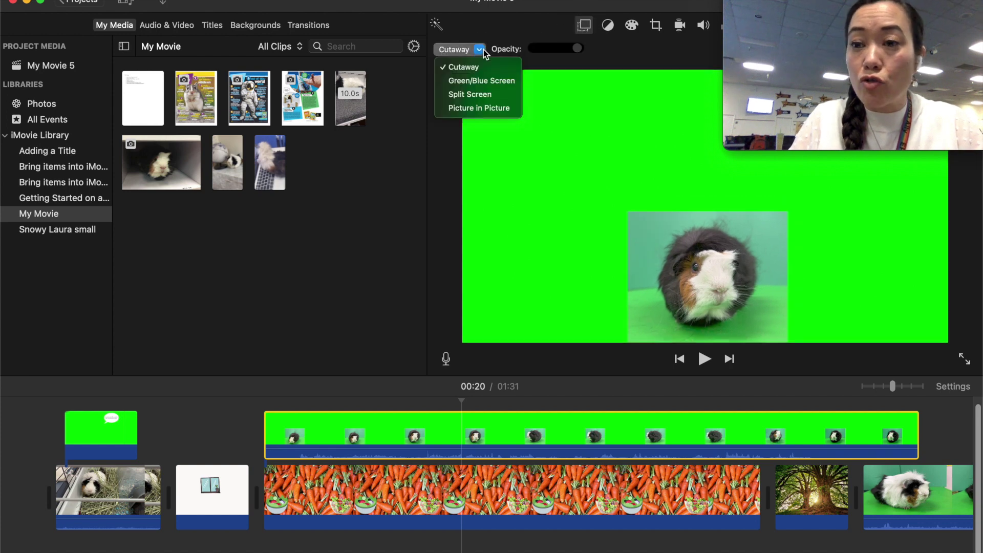
left_click(477, 77)
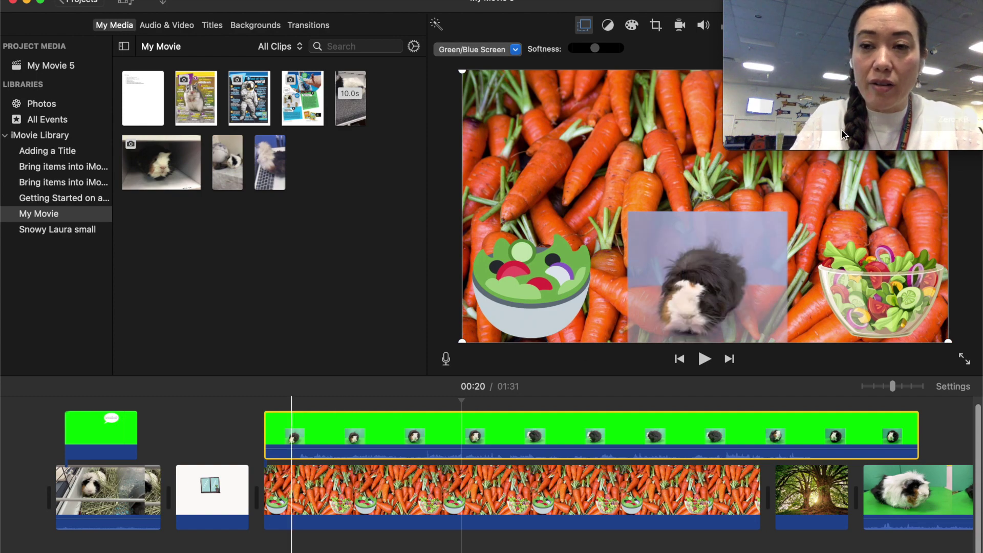
mouse_move(859, 21)
left_click_drag(860, 22, 137, 49)
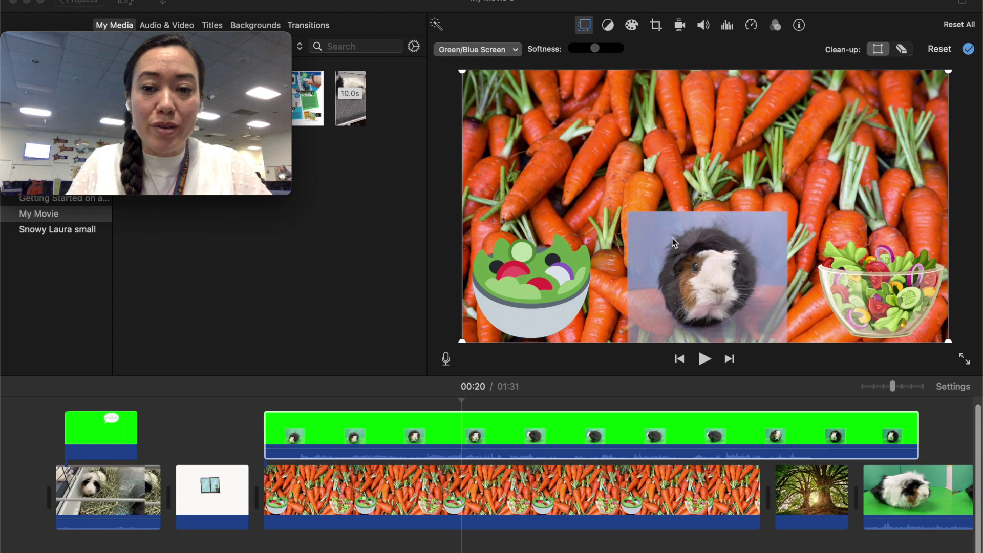
Erase the pale box around the guinea pig, then return to crop clean-up at the clip's start.
left_click(649, 231)
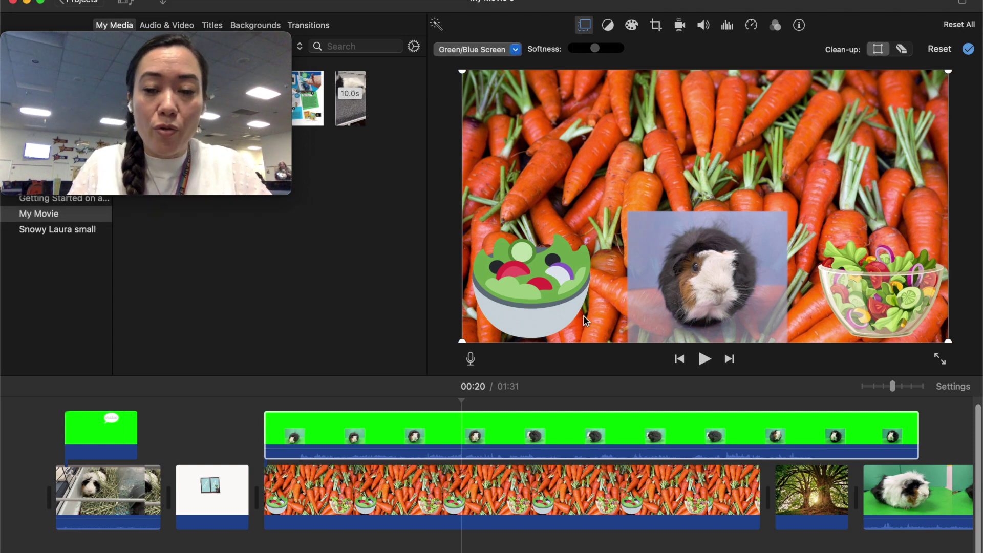
left_click(903, 50)
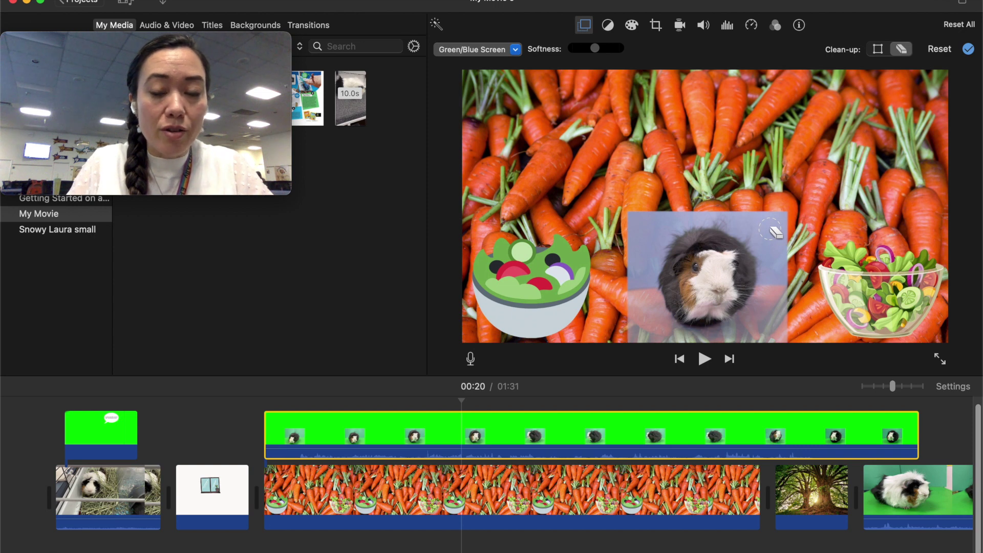
left_click(769, 230)
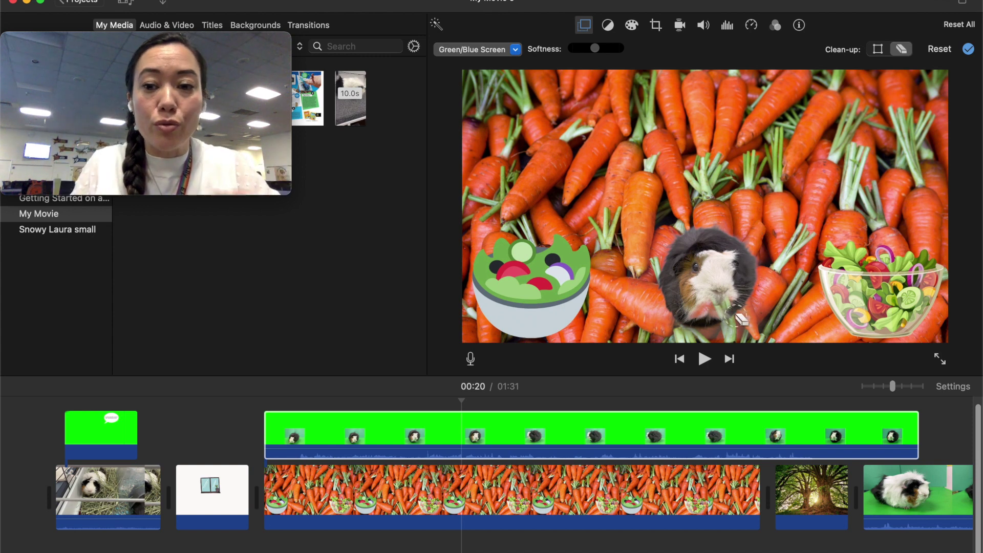
left_click(878, 49)
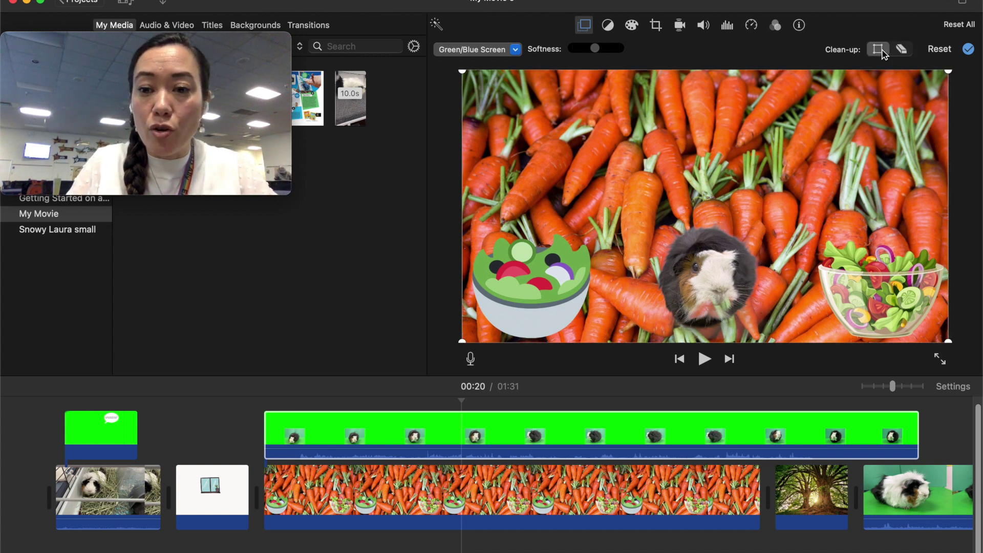
left_click(262, 401)
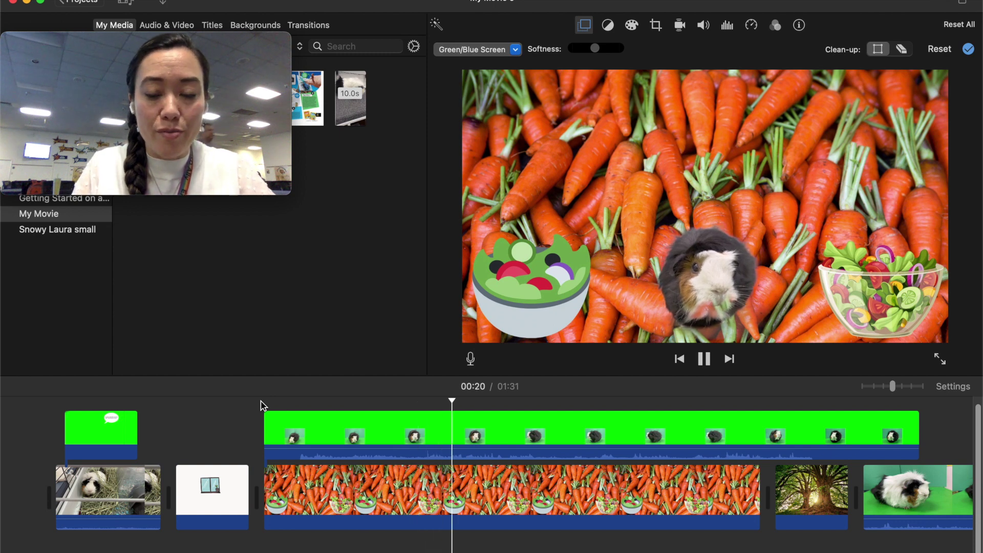
key("space")
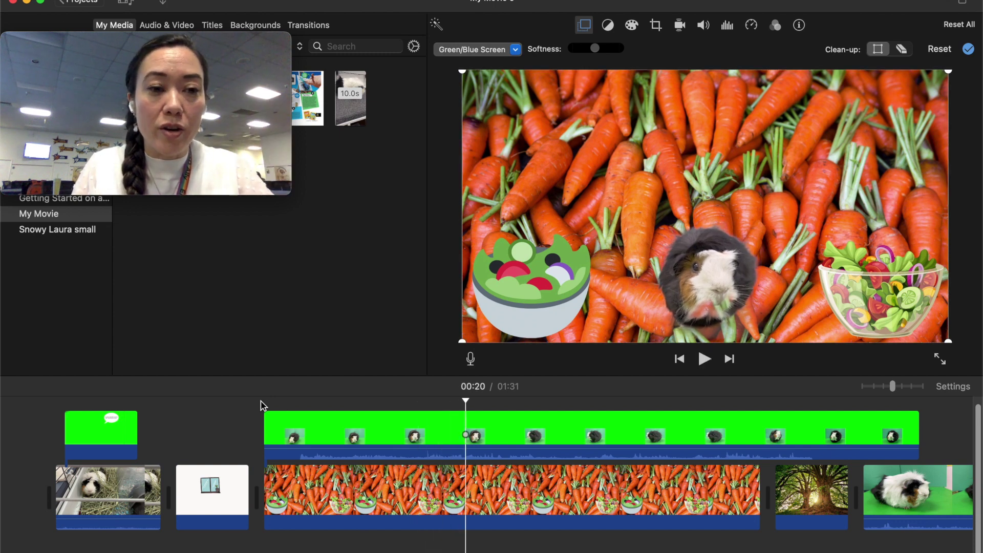